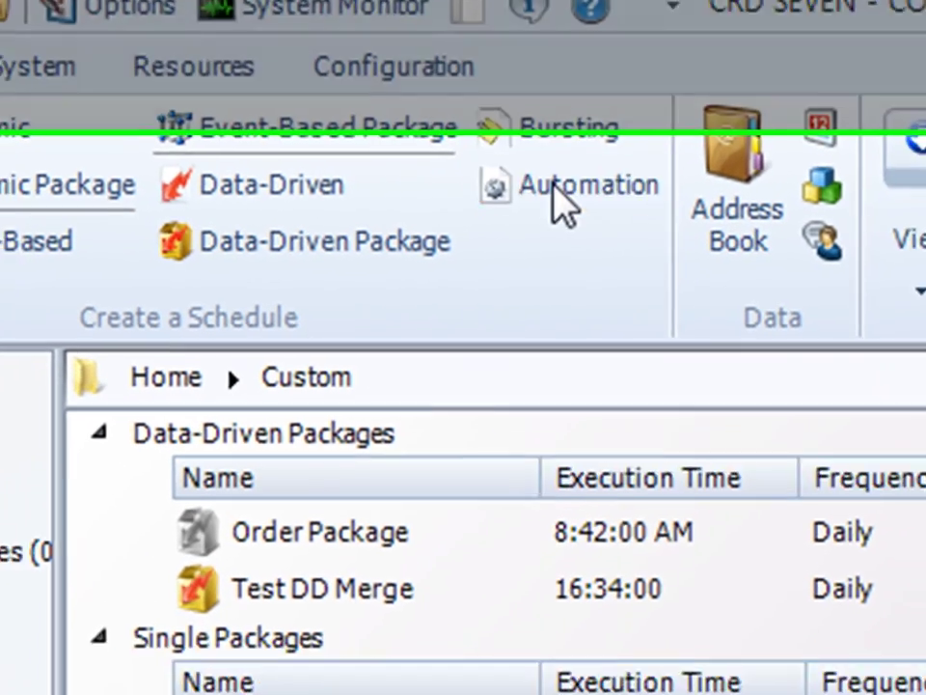
Start a new automation schedule and set its parent folder to Demo Schedules
left_click(577, 218)
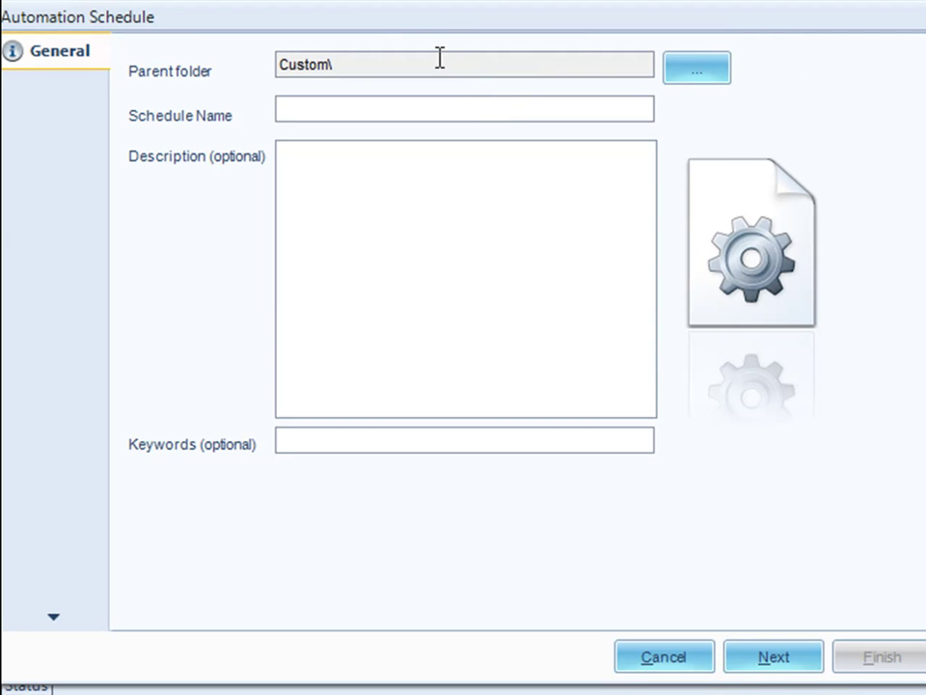
left_click(688, 67)
left_click(361, 240)
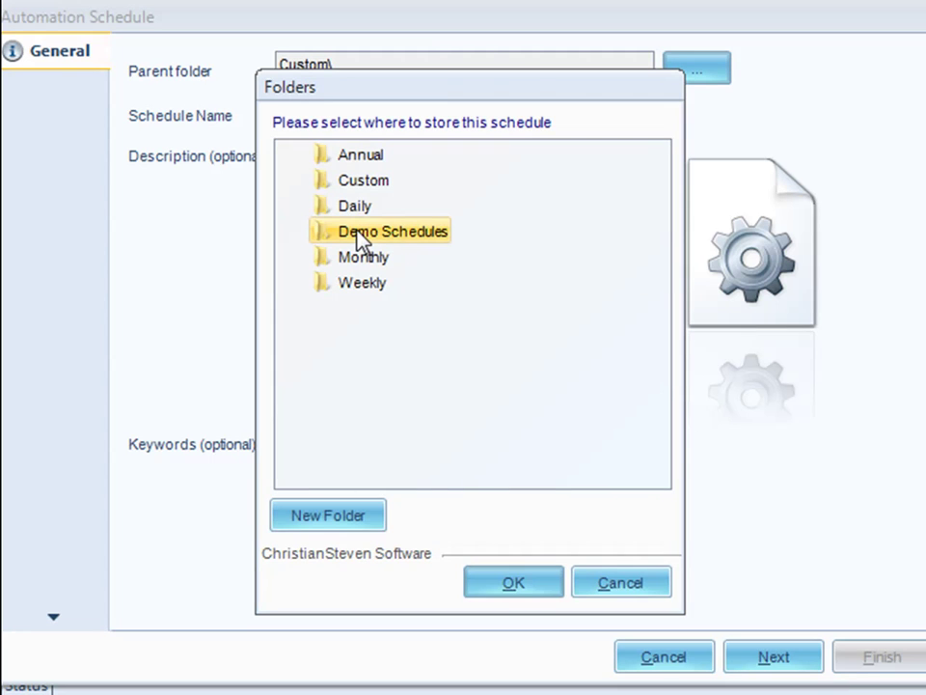
left_click(509, 583)
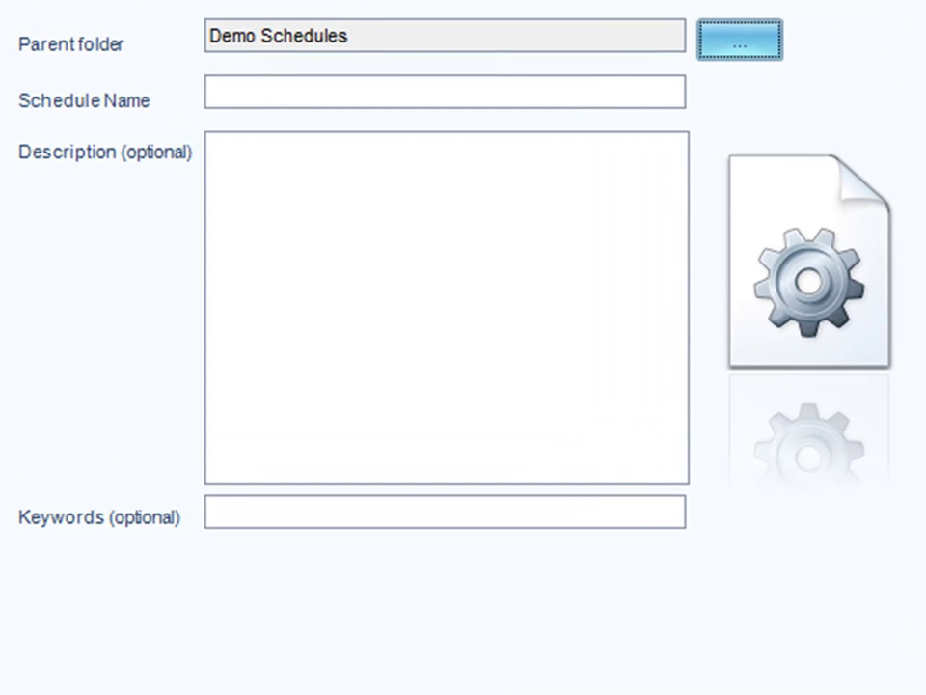
Name the schedule 'Delete My File' and describe it as deleted every Sunday at 7PM
left_click(356, 87)
type("Delete My File")
left_click(351, 172)
type("This needs to be Deleted every sunday at 7PM")
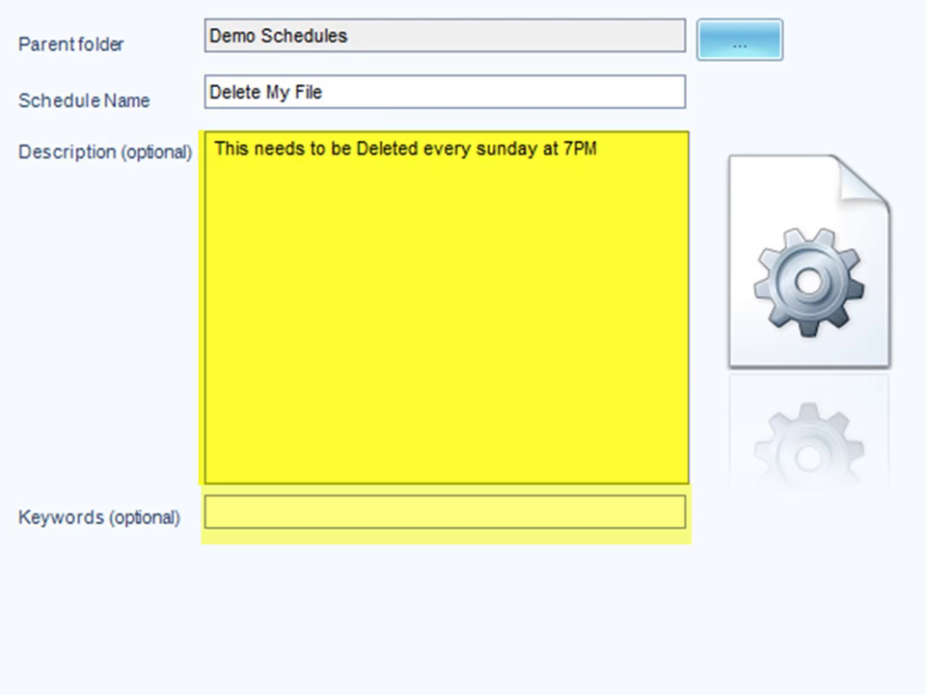
type("Delete File Text")
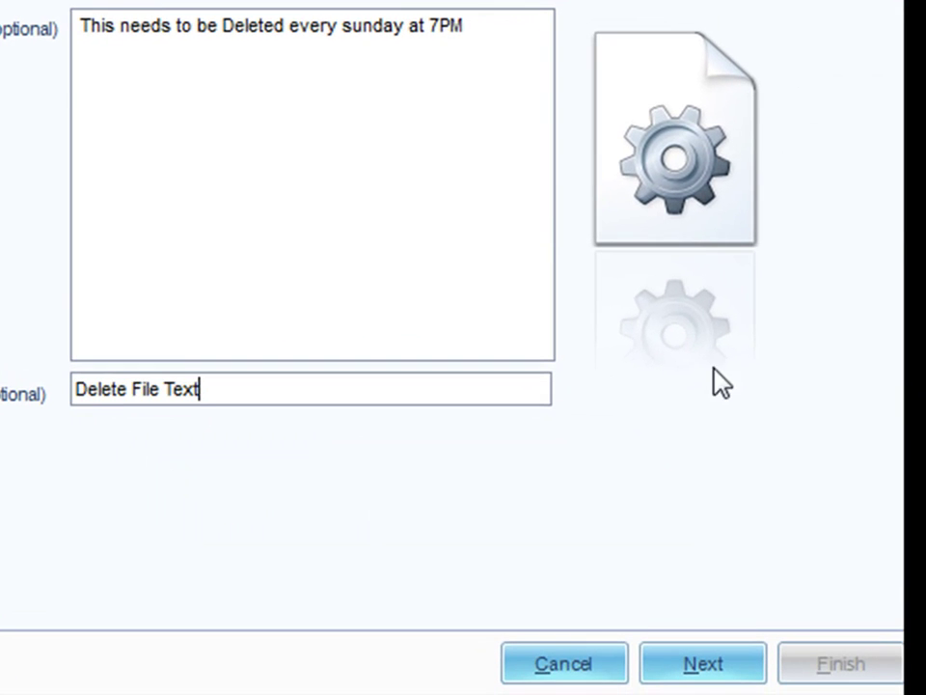
Set the schedule to start on July 10, 2011 with no end date
left_click(714, 662)
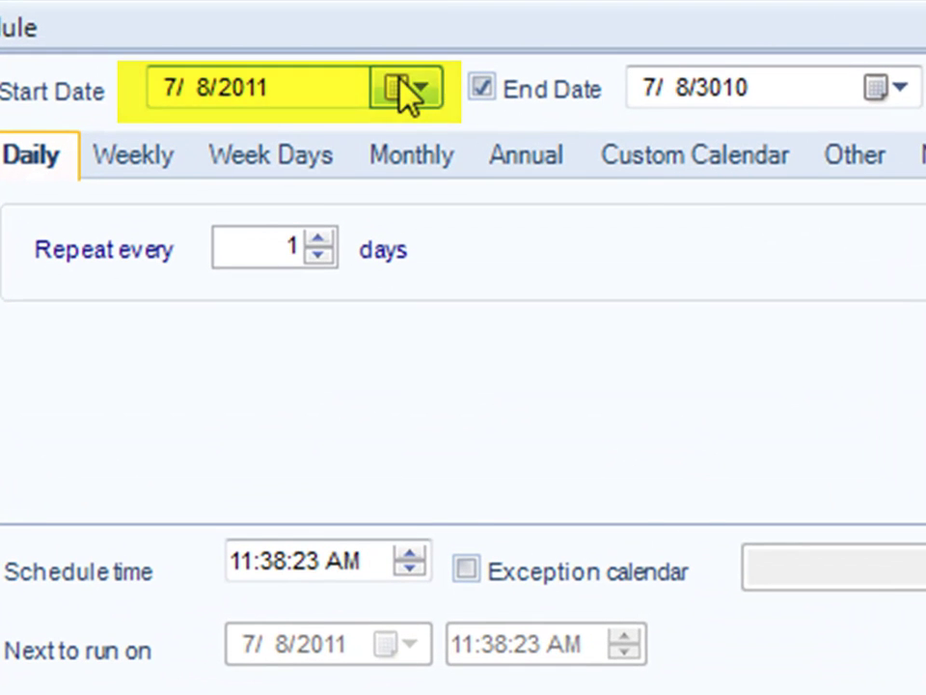
left_click(410, 92)
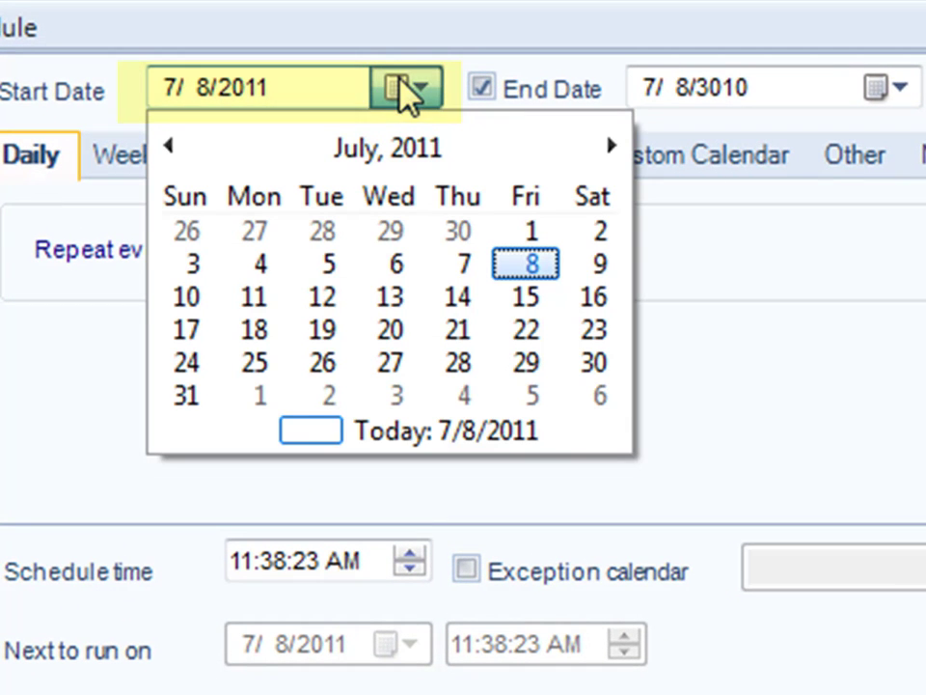
left_click(194, 295)
left_click(492, 101)
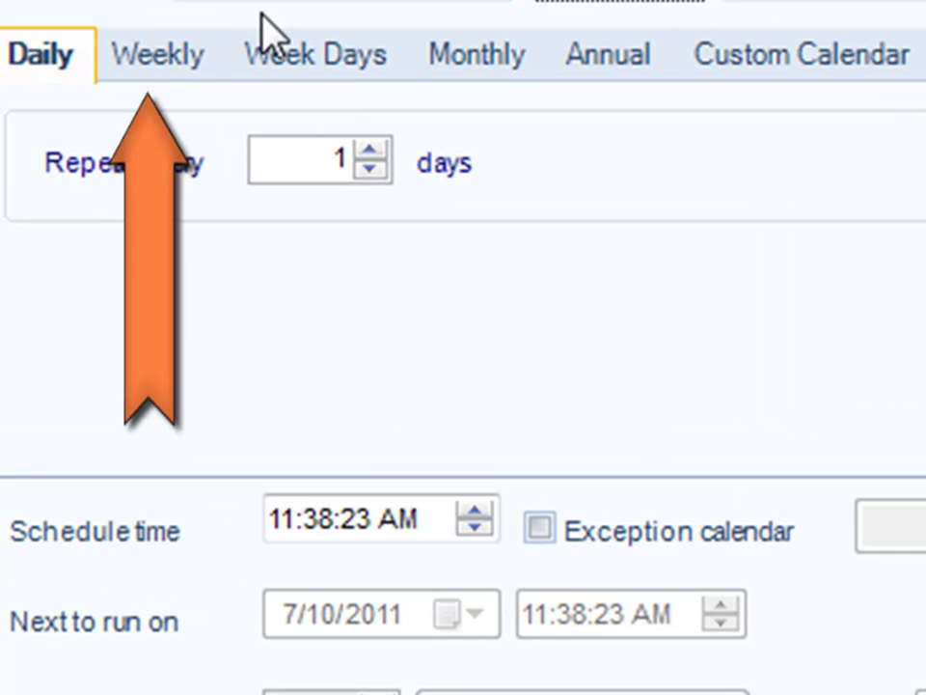
Make the schedule weekly, unticking Monday through Saturday so only Sunday remains
left_click(182, 56)
left_click(273, 269)
left_click(271, 346)
left_click(272, 400)
left_click(524, 273)
left_click(536, 333)
left_click(595, 405)
Set the schedule time to 7:00:00 PM
left_click(282, 519)
type("7")
key("Right")
type("00")
key("Right")
type("00")
key("Right")
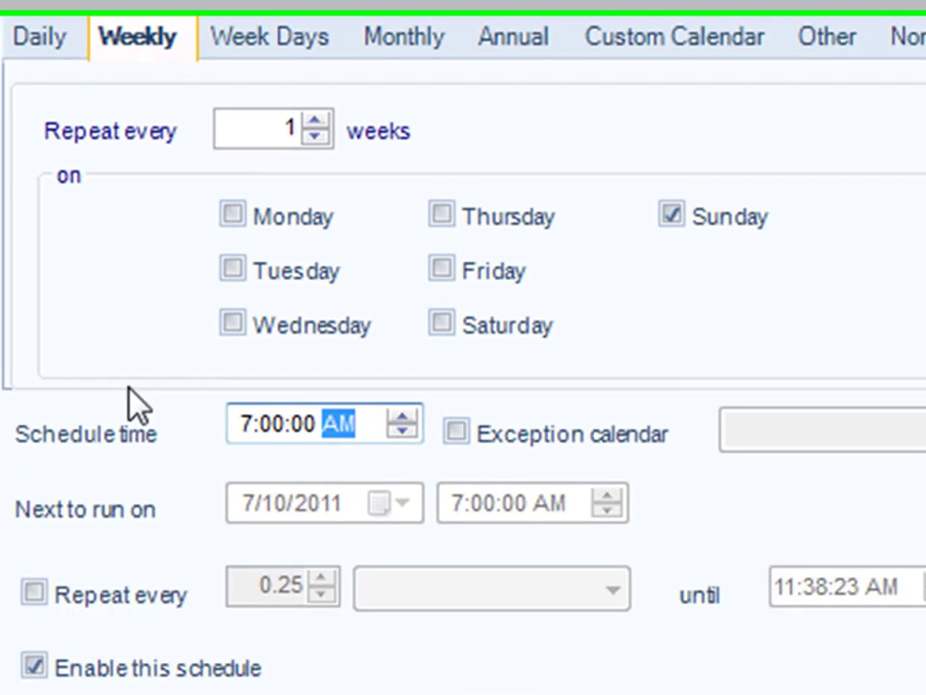
type("p")
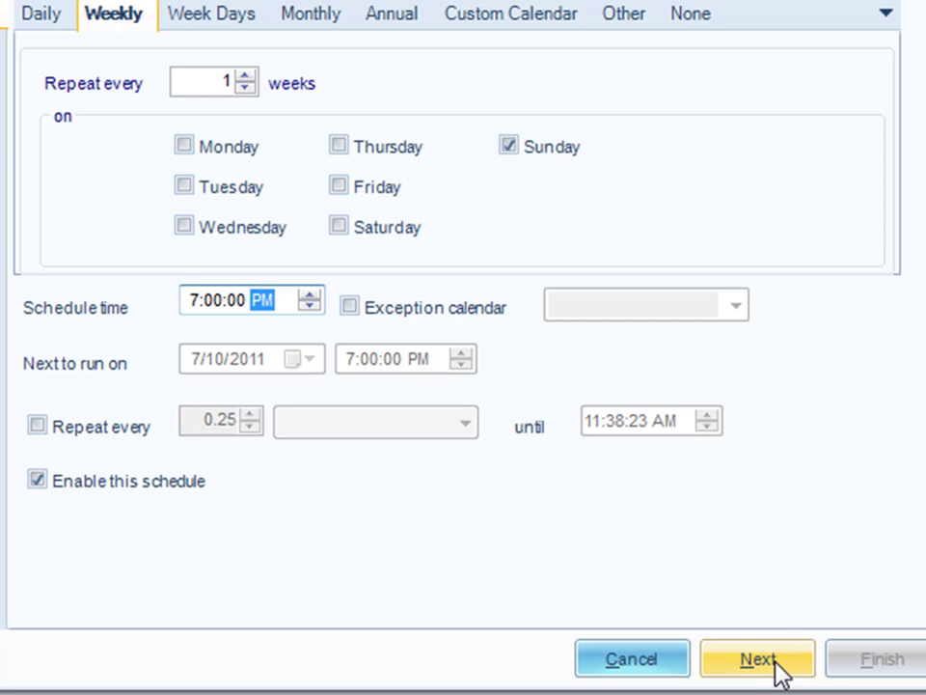
Go to the Tasks page and drag a Delete File task into the task list
left_click(758, 661)
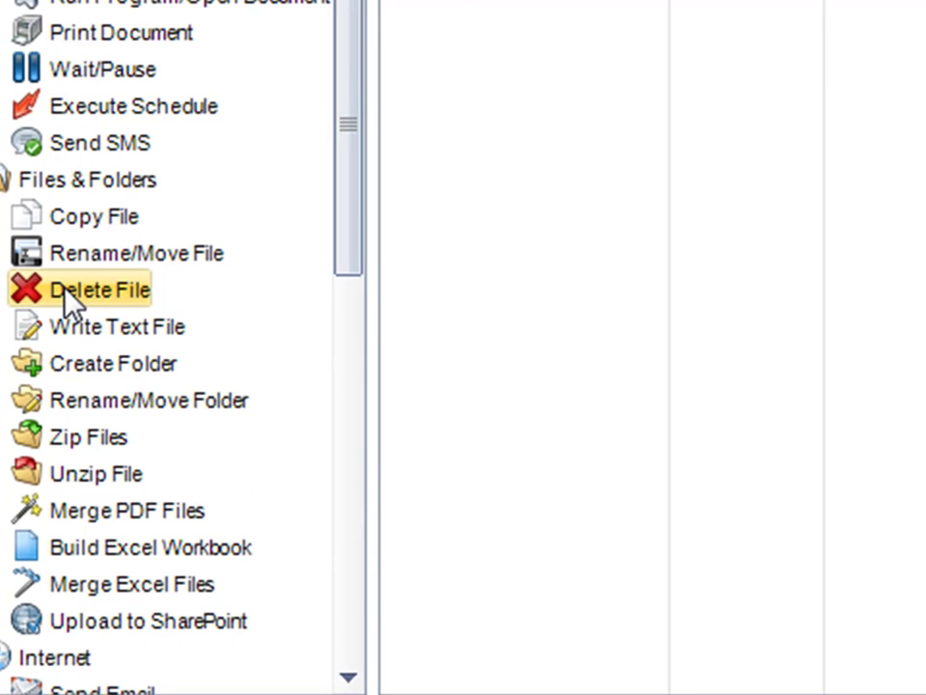
left_click_drag(65, 293, 642, 130)
Add C:\Specified Folder\Myfile.txt to the files list, name the task 'Delete My File', and confirm
left_click(193, 241)
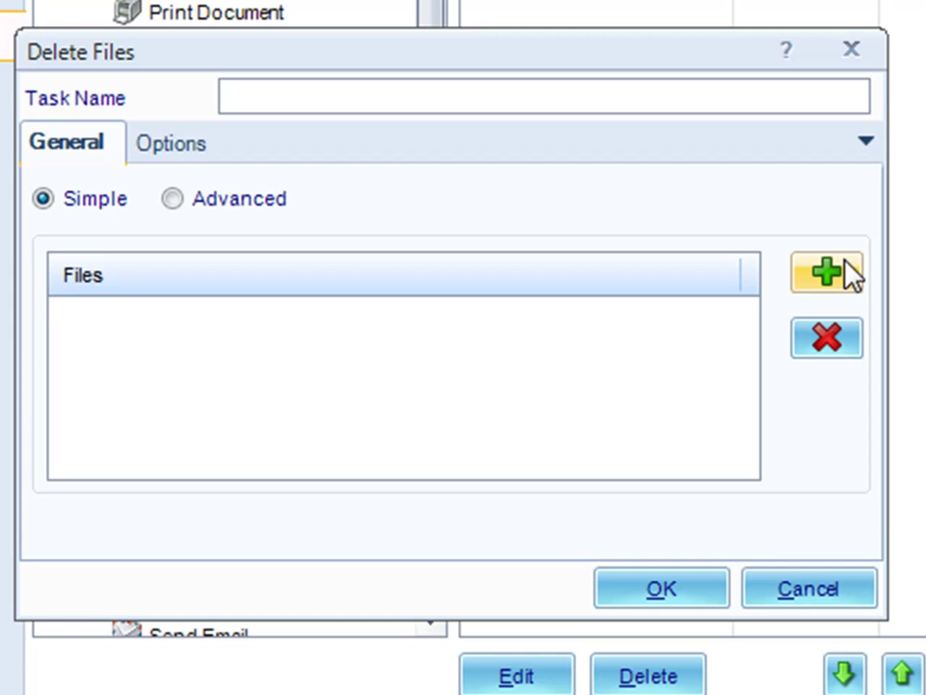
left_click(847, 273)
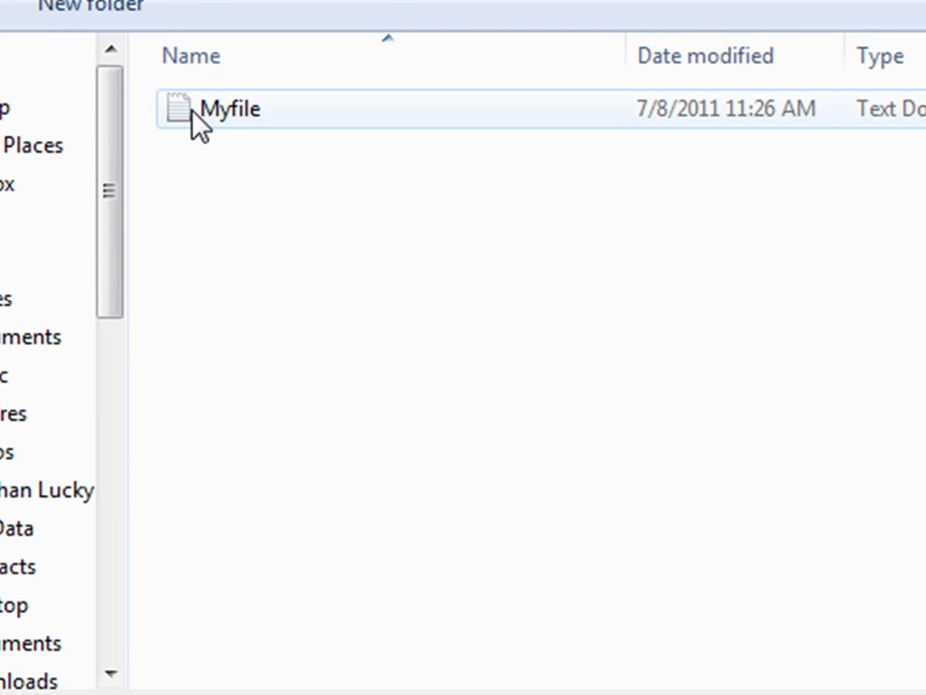
double_click(198, 121)
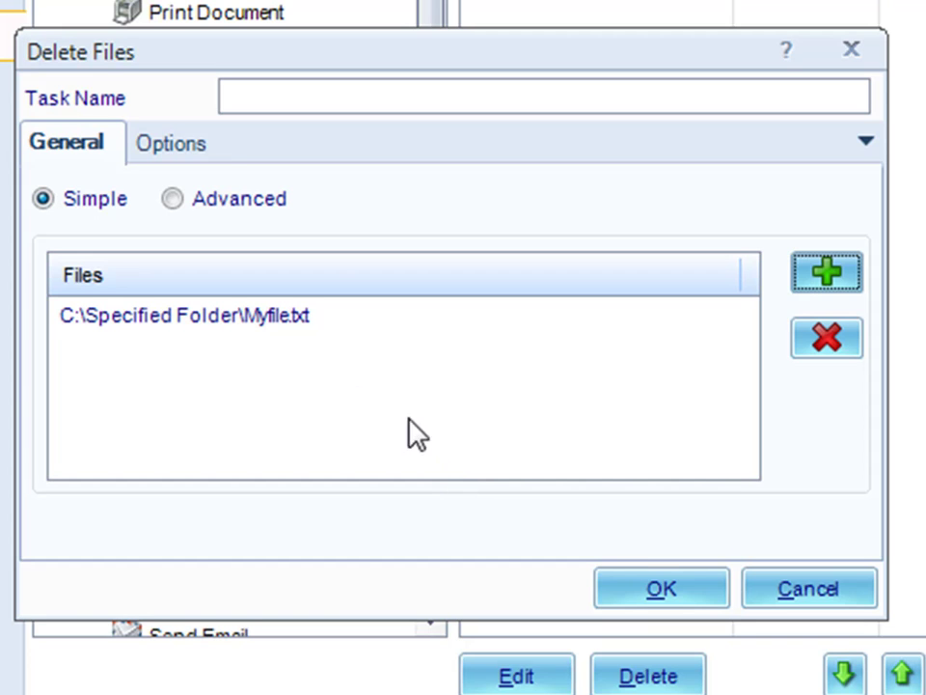
left_click(291, 319)
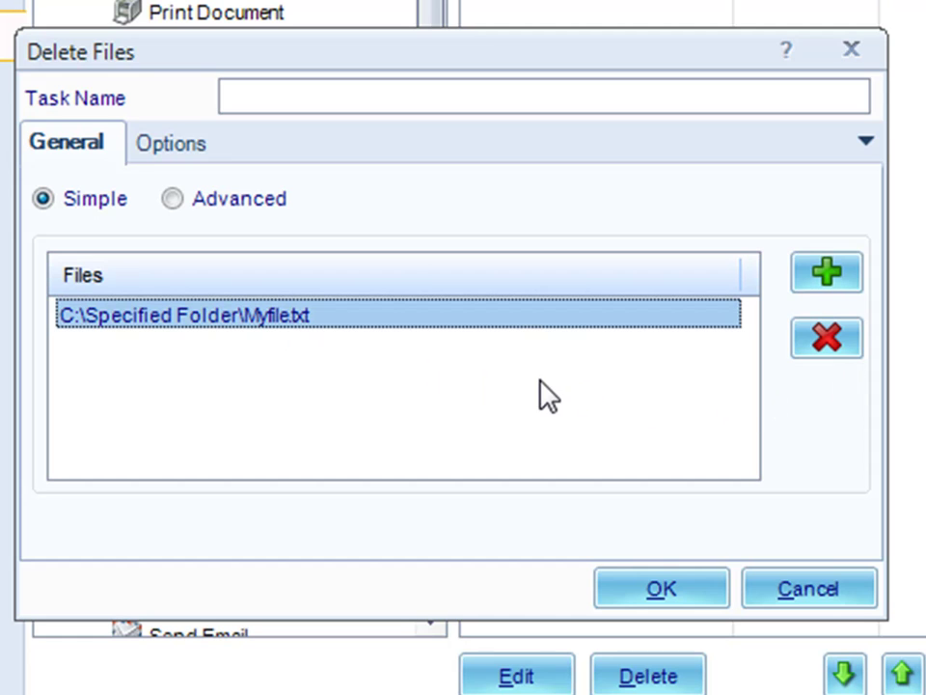
left_click(355, 92)
type("Delet")
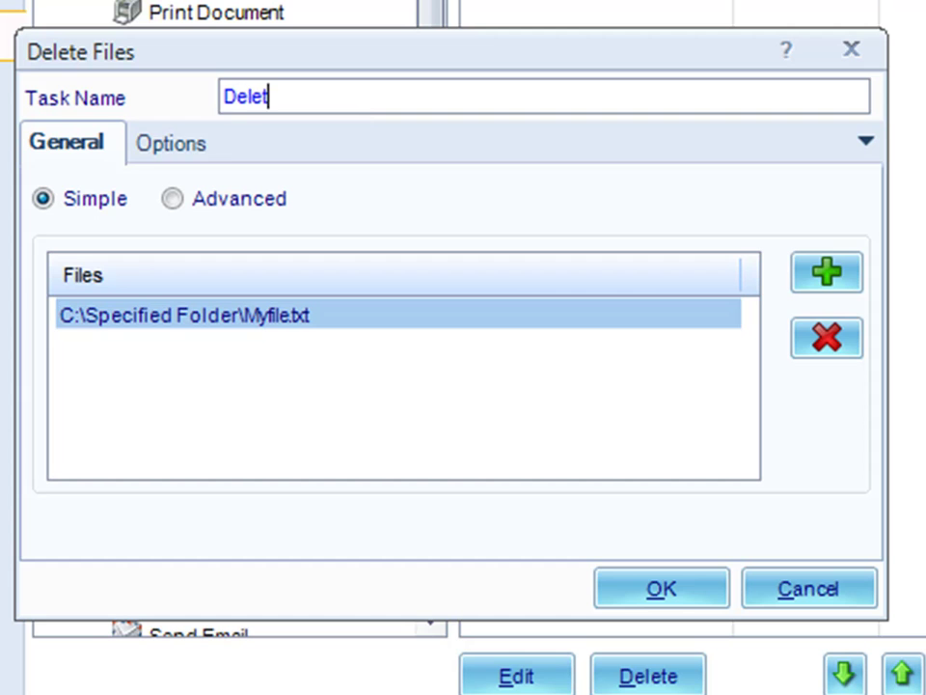
type("e My File")
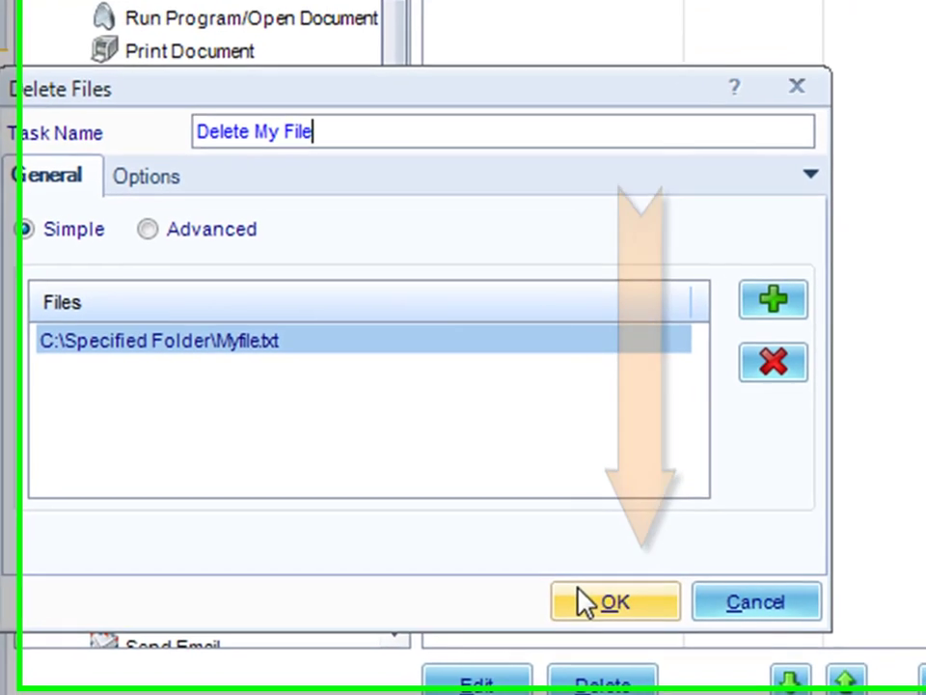
left_click(618, 584)
Select the Delete My File task and finish the automation schedule wizard
left_click(568, 73)
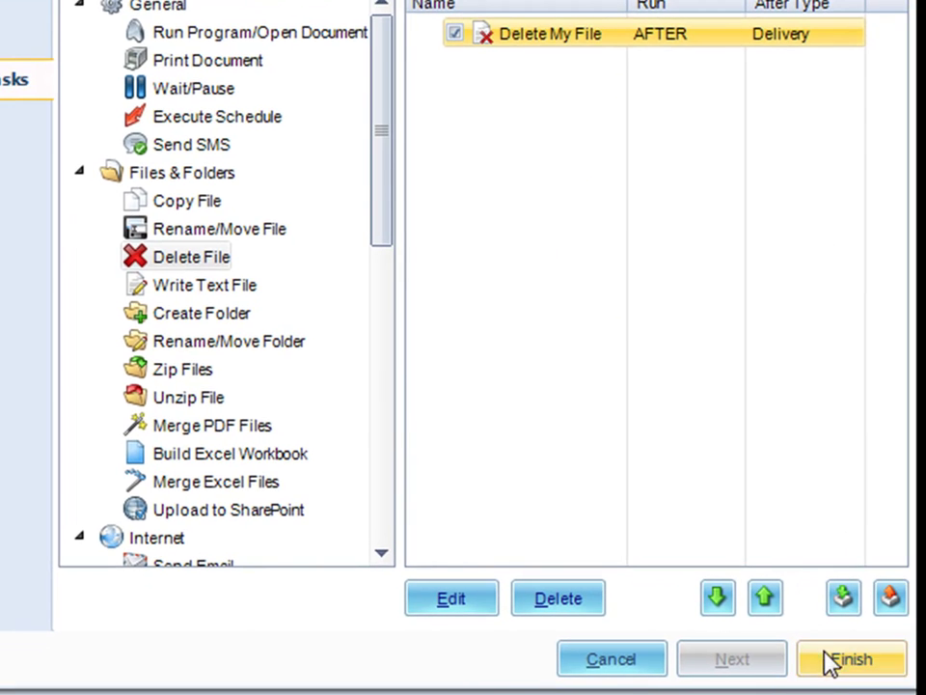
left_click(832, 662)
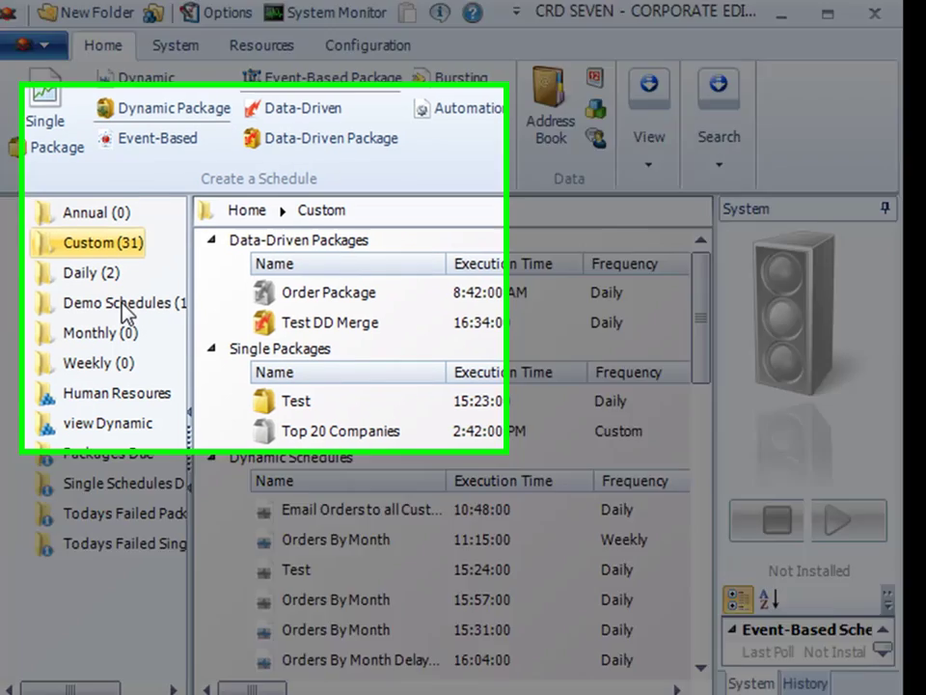
left_click(123, 306)
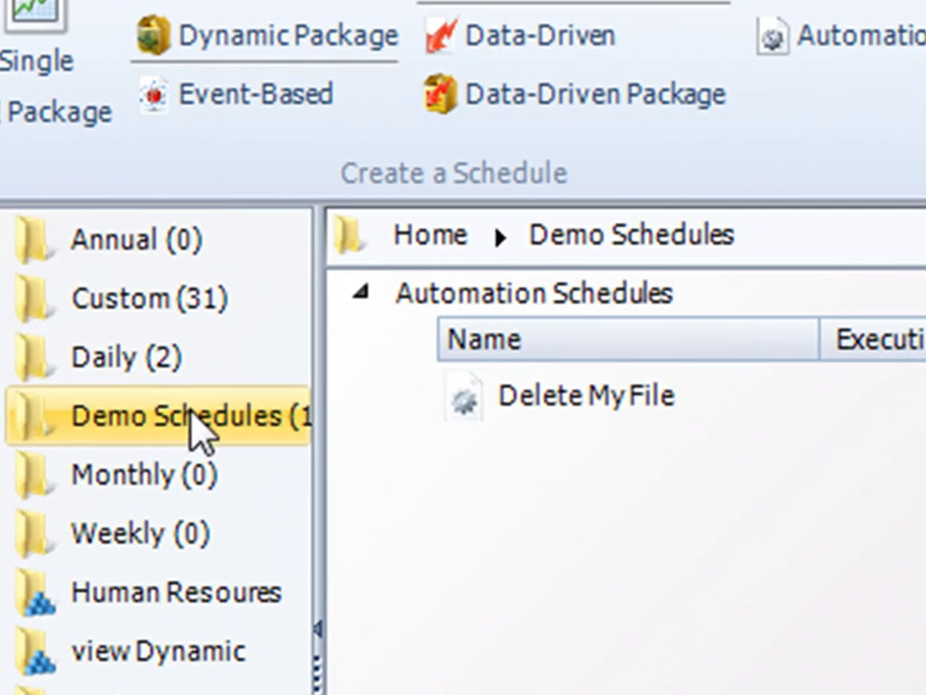
left_click(498, 408)
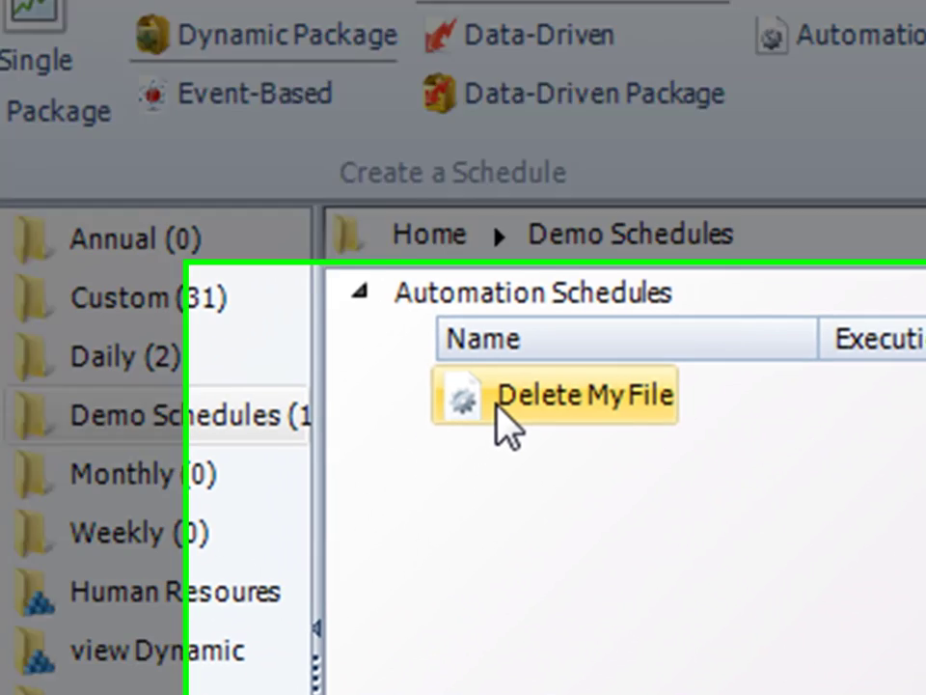
right_click(498, 407)
left_click(365, 173)
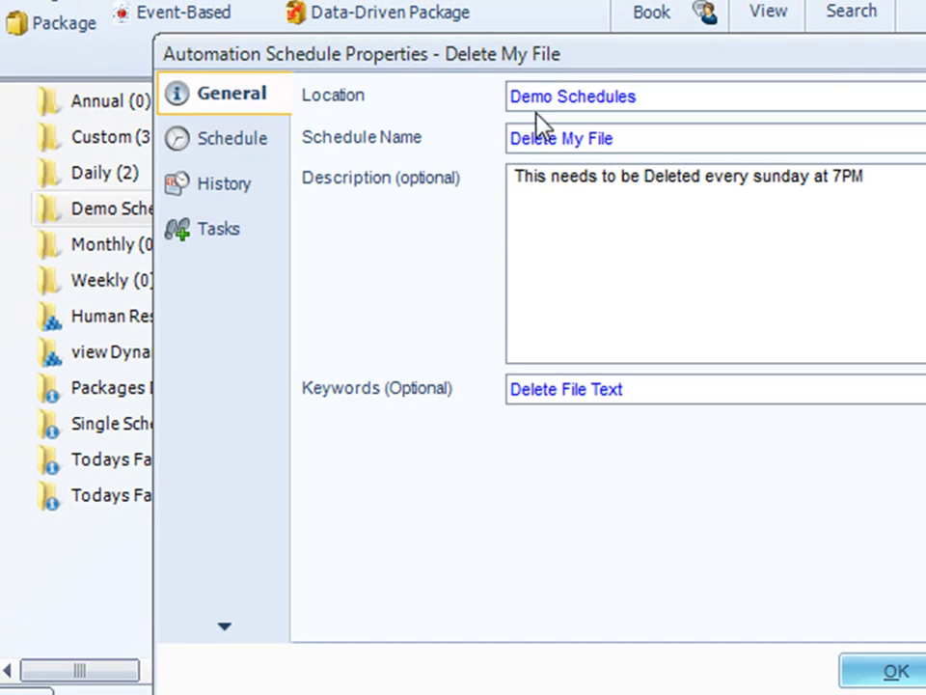
left_click_drag(558, 53, 409, 11)
left_click(81, 111)
left_click(83, 200)
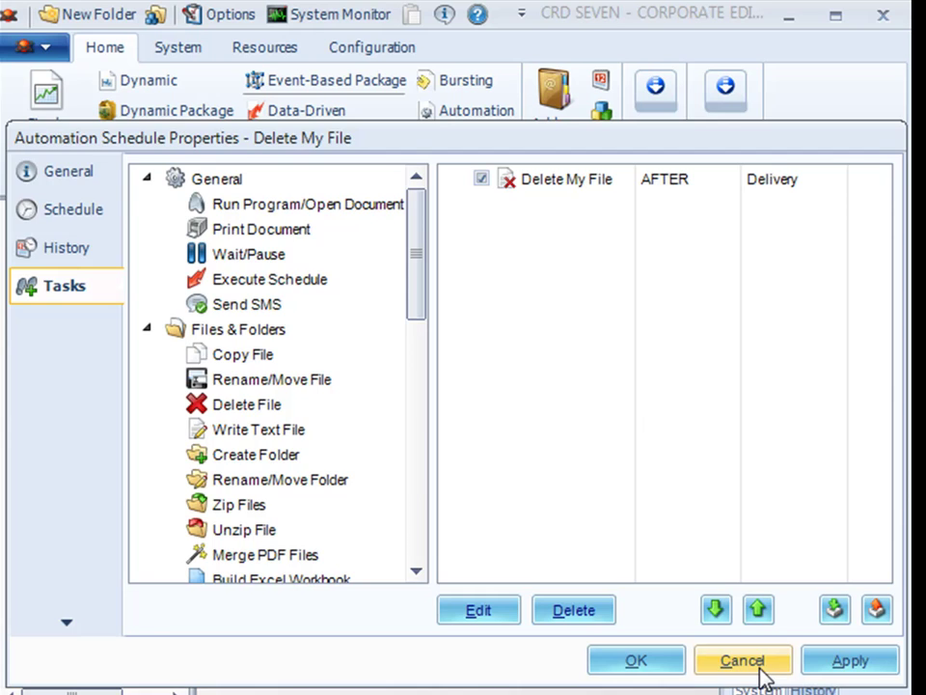
left_click(760, 669)
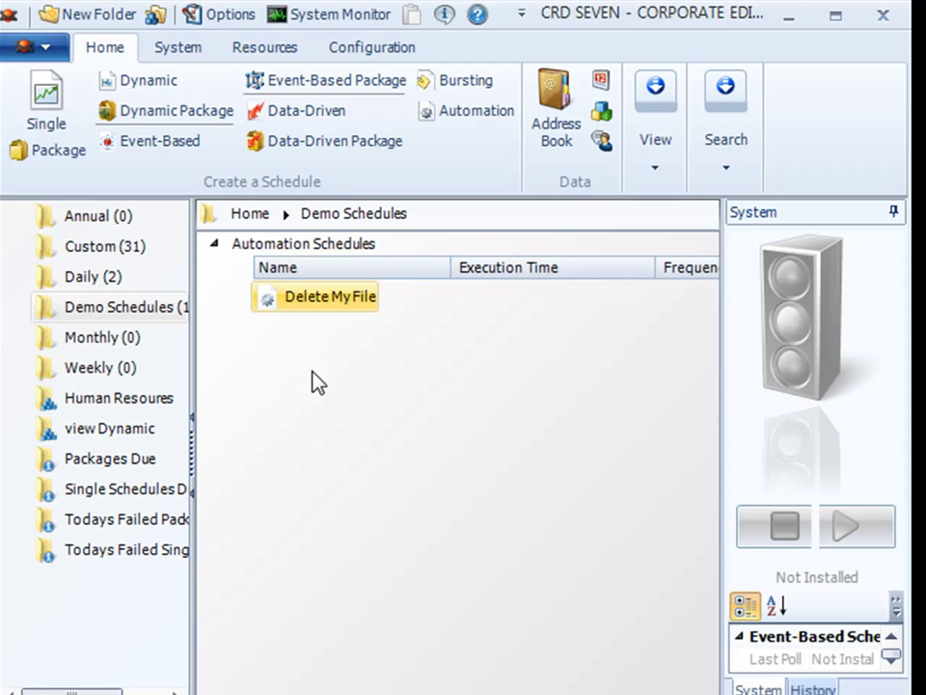